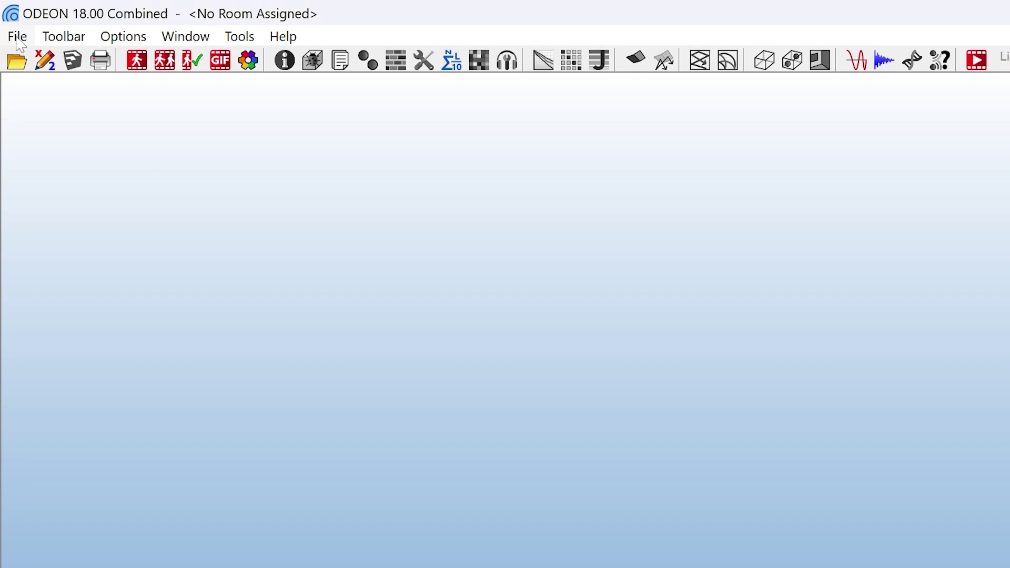
Preview the BostonSH and Elmia RoundRobin2 rooms, then load the Hagia Irene room.
{"action": "left_click", "coordinate": [18, 40]}
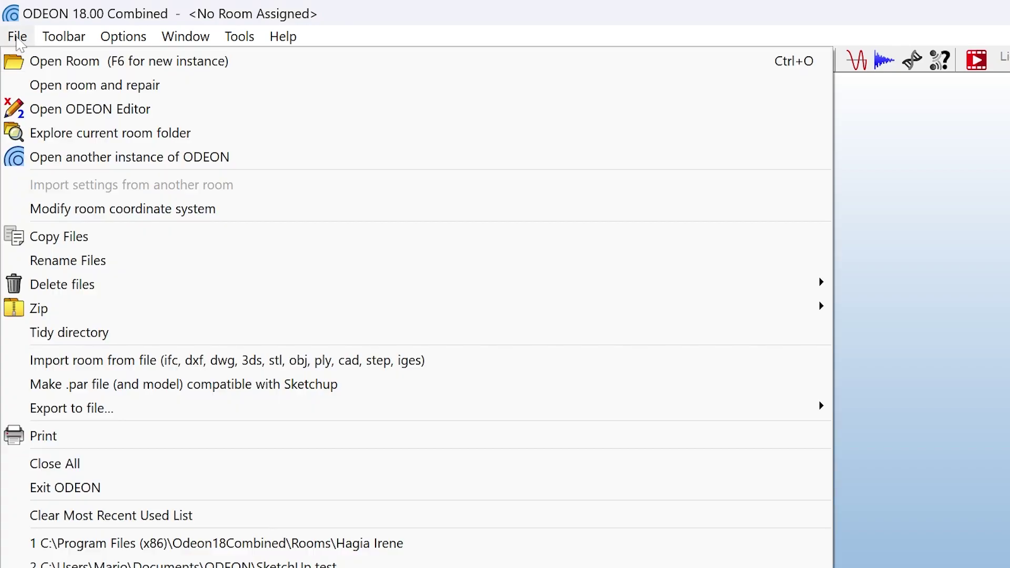
{"action": "left_click", "coordinate": [49, 69]}
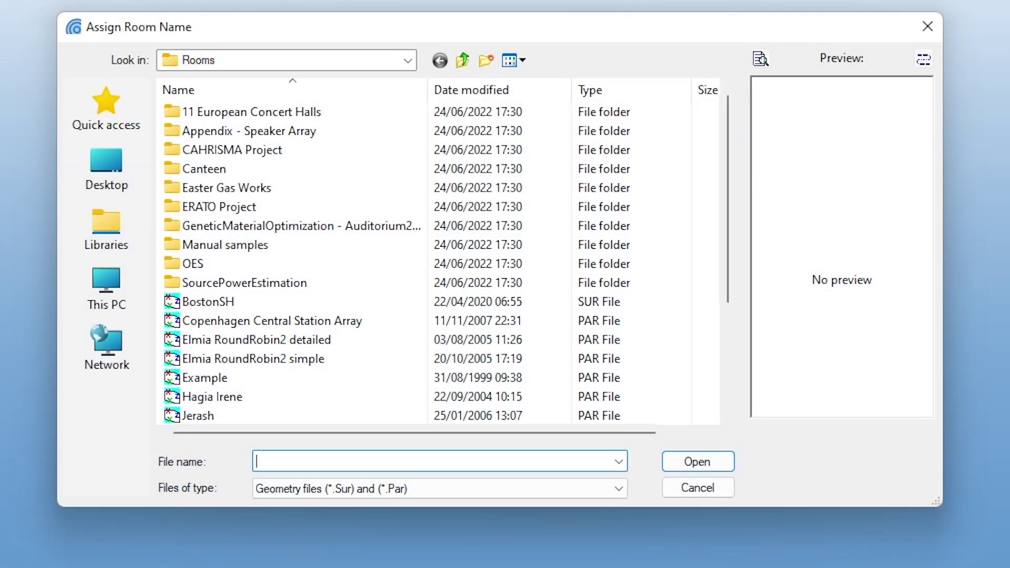
{"action": "left_click", "coordinate": [274, 317]}
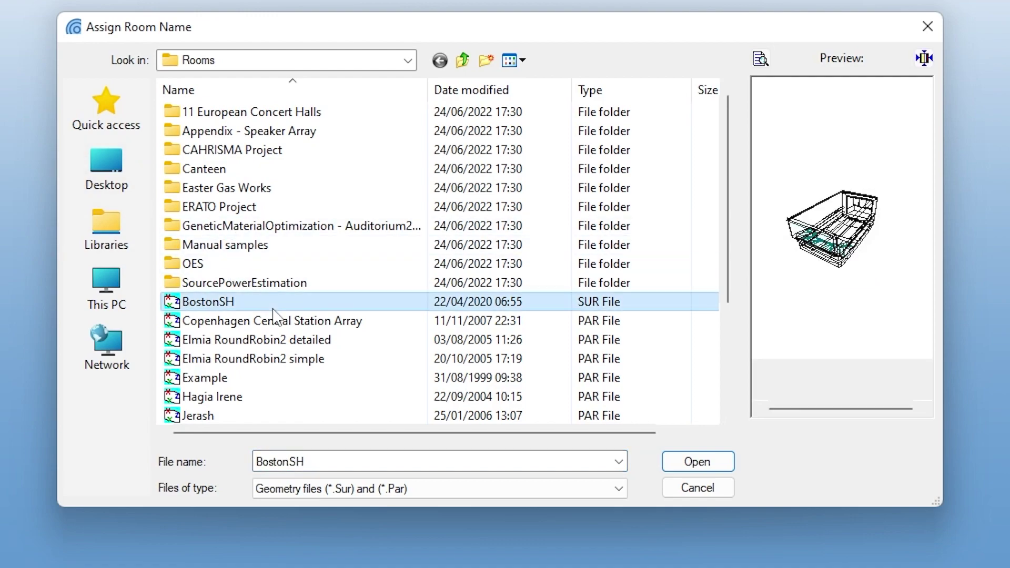
{"action": "left_click", "coordinate": [266, 343]}
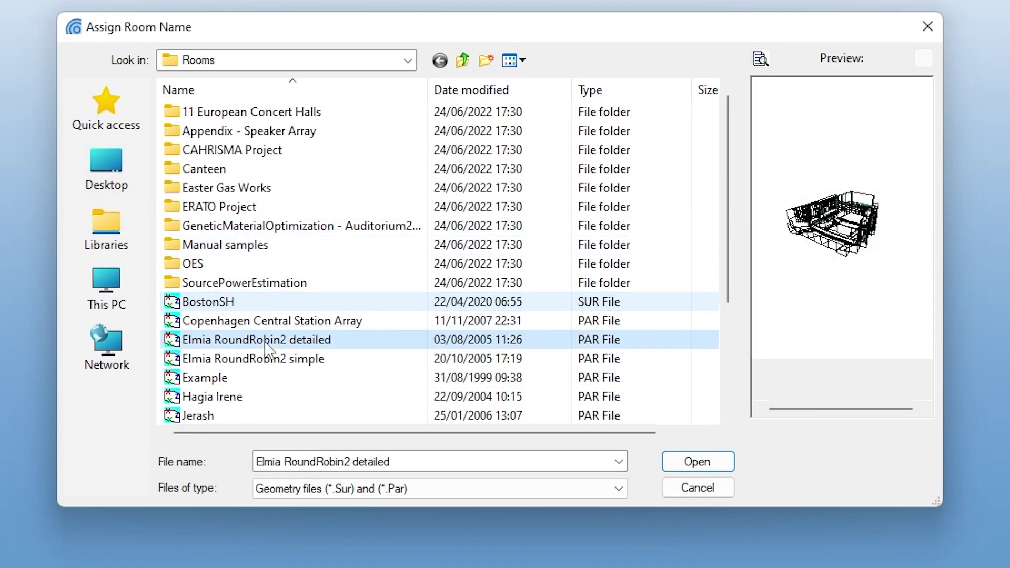
{"action": "left_click", "coordinate": [239, 407]}
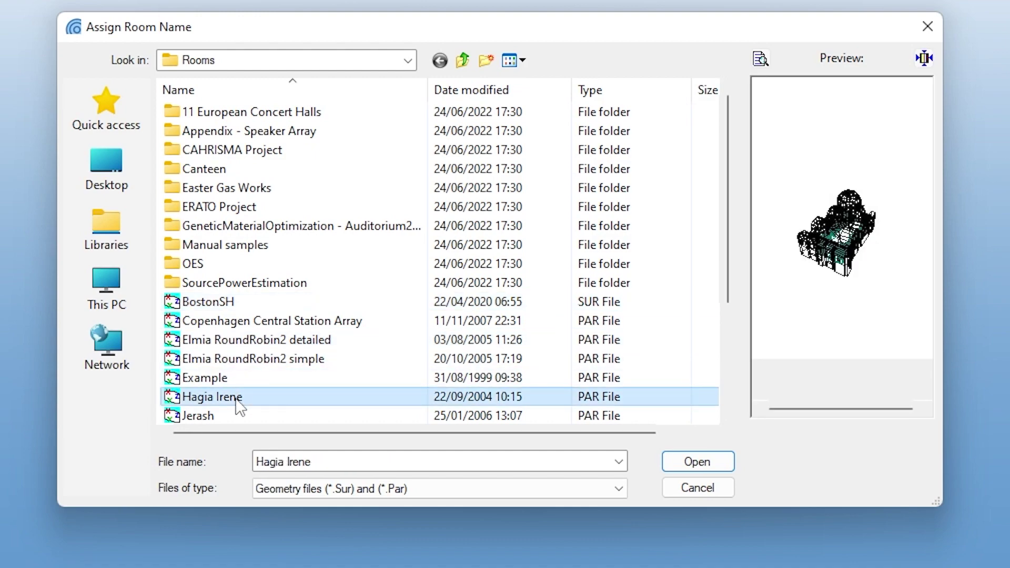
{"action": "double_click", "coordinate": [240, 407]}
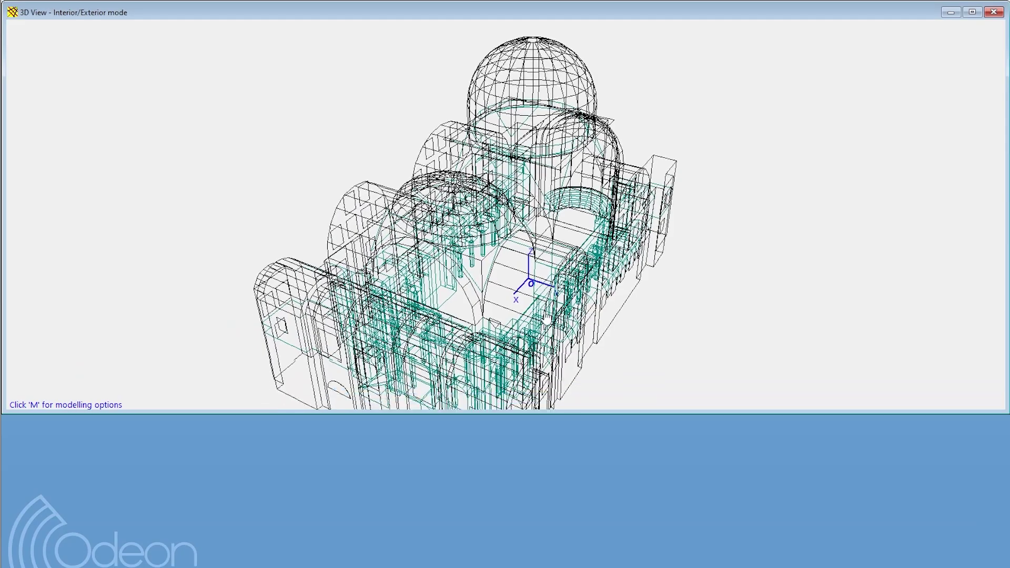
Rotate Hagia Irene to a side view, then export test_room via SU2Odeon with auto-load.
{"action": "mouse_move", "coordinate": [544, 348]}
{"action": "left_mouse_down"}
{"action": "mouse_move", "coordinate": [395, 214]}
{"action": "mouse_move", "coordinate": [199, 177]}
{"action": "left_mouse_up"}
{"action": "scroll", "coordinate": [395, 214], "scroll_direction": "down", "scroll_amount": 3}
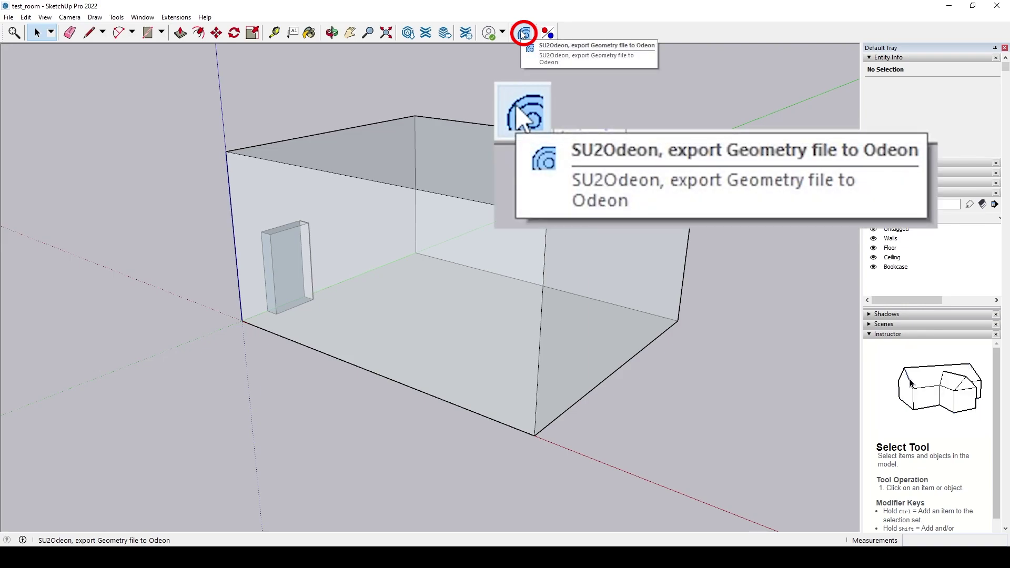
{"action": "left_click", "coordinate": [524, 34]}
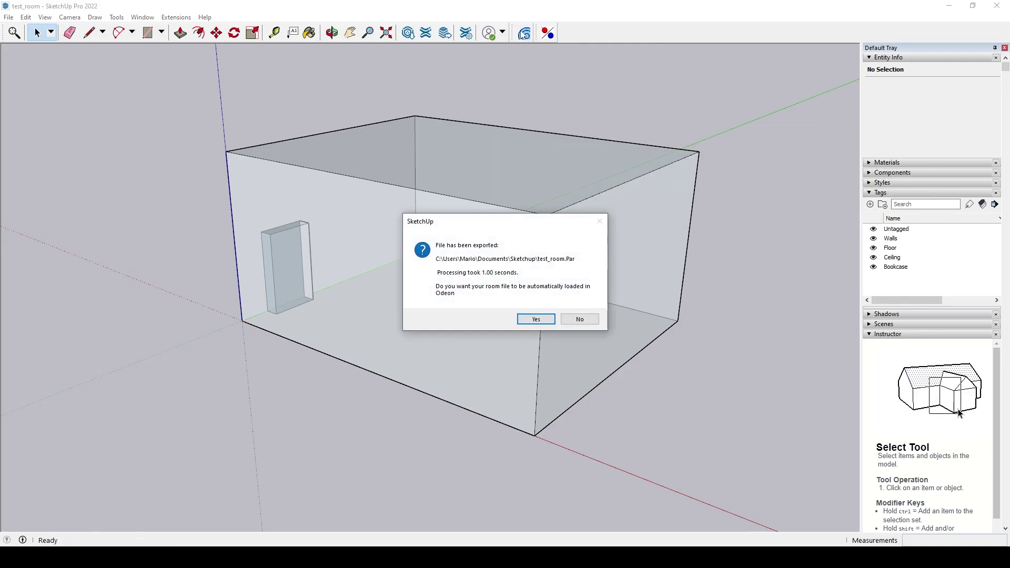
{"action": "left_click", "coordinate": [532, 322]}
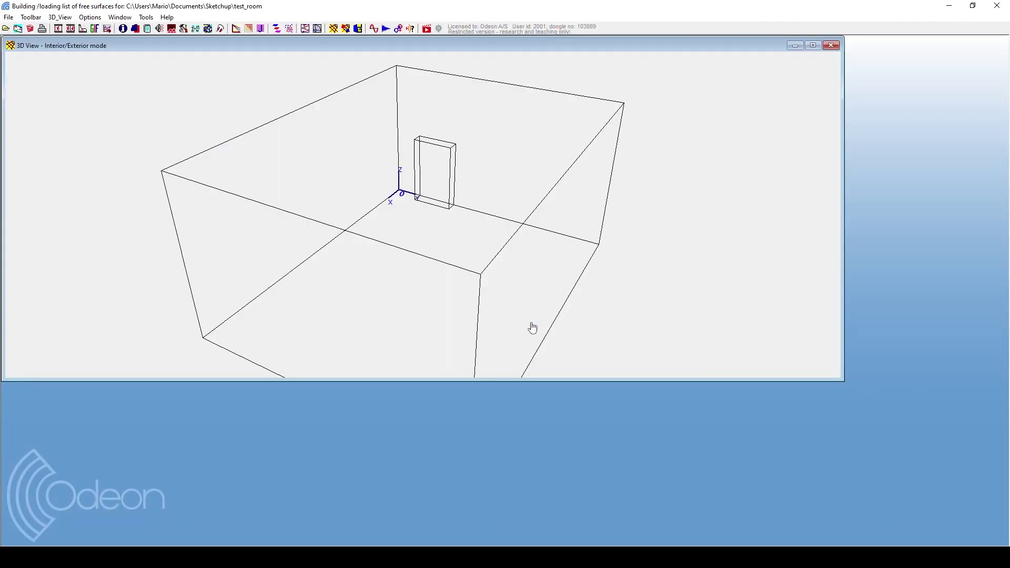
{"action": "scroll", "coordinate": [534, 327], "scroll_direction": "down", "scroll_amount": 3}
Orbit the test_room box and its bookcase to a new viewpoint.
{"action": "mouse_move", "coordinate": [532, 331]}
{"action": "left_mouse_down"}
{"action": "mouse_move", "coordinate": [685, 217]}
{"action": "mouse_move", "coordinate": [649, 244]}
{"action": "left_mouse_up"}
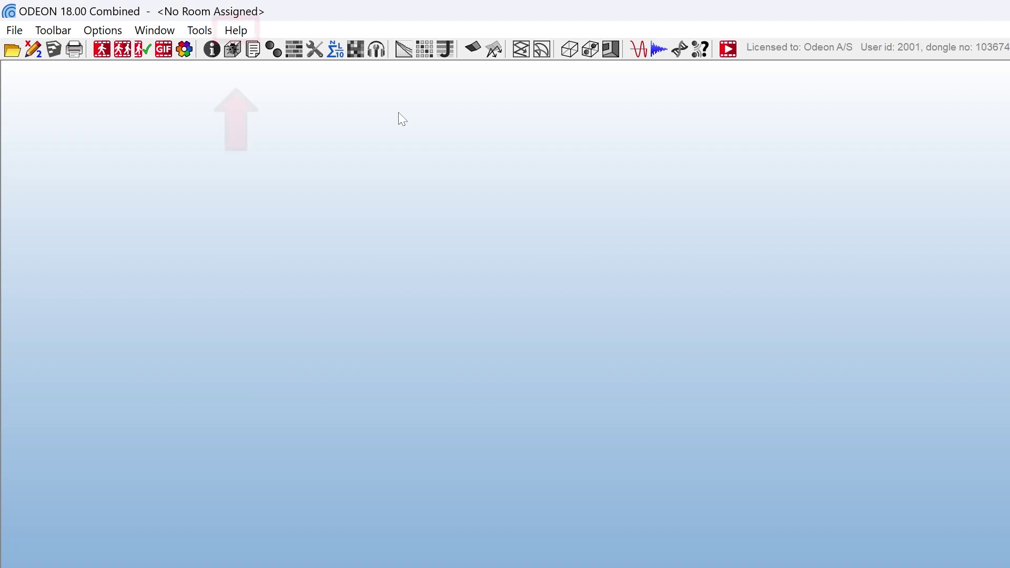
Show the Help menu options, including the user's manual.
{"action": "left_click", "coordinate": [237, 32]}
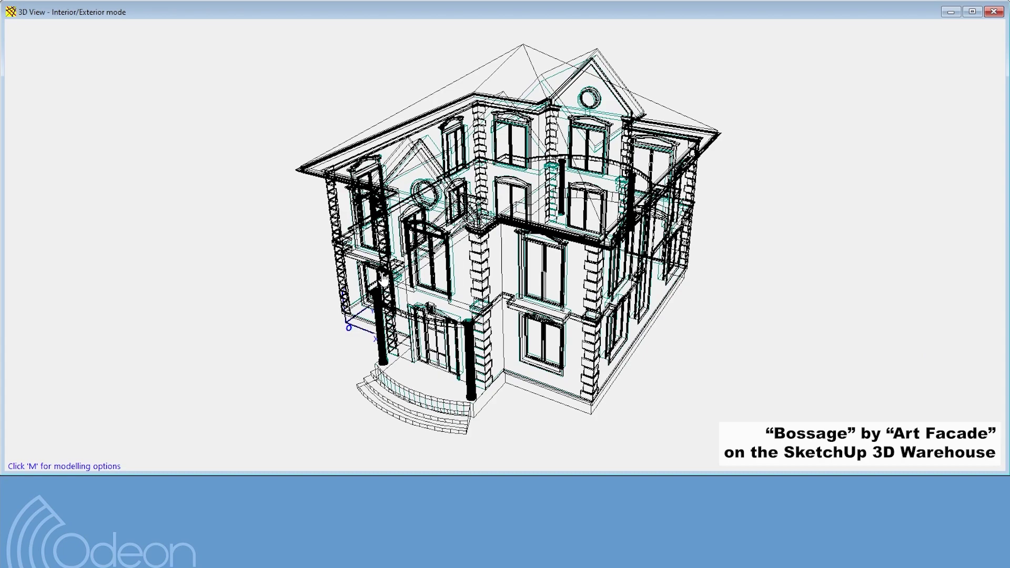
{"action": "scroll", "coordinate": [382, 277], "scroll_direction": "up", "scroll_amount": 3}
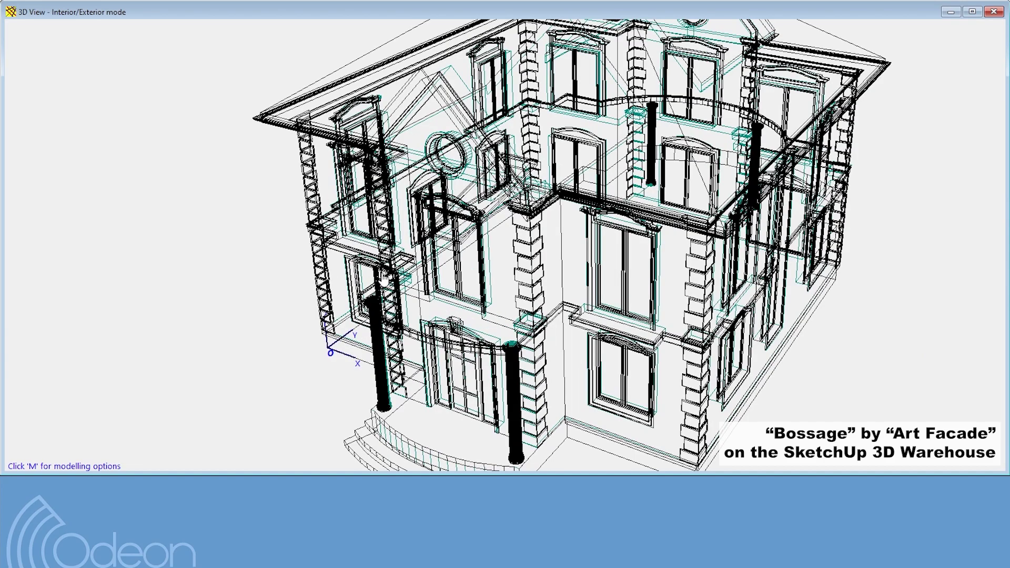
{"action": "scroll", "coordinate": [383, 279], "scroll_direction": "up", "scroll_amount": 3}
{"action": "scroll", "coordinate": [383, 278], "scroll_direction": "up", "scroll_amount": 3}
{"action": "scroll", "coordinate": [385, 278], "scroll_direction": "up", "scroll_amount": 3}
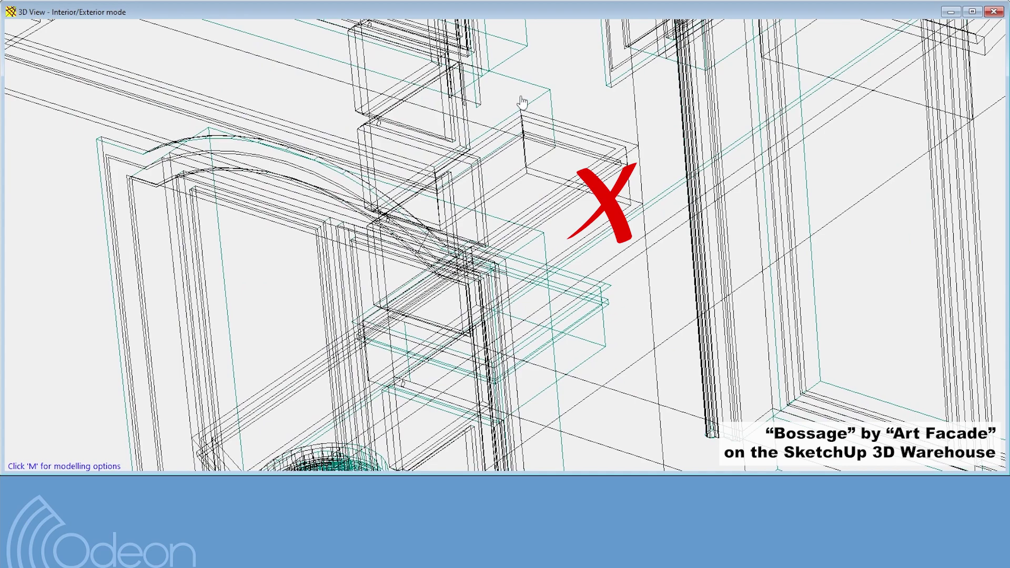
Pan the 3D view onto the over-detailed Bossage column.
{"action": "left_click_drag", "start_coordinate": [383, 278], "coordinate": [548, 75]}
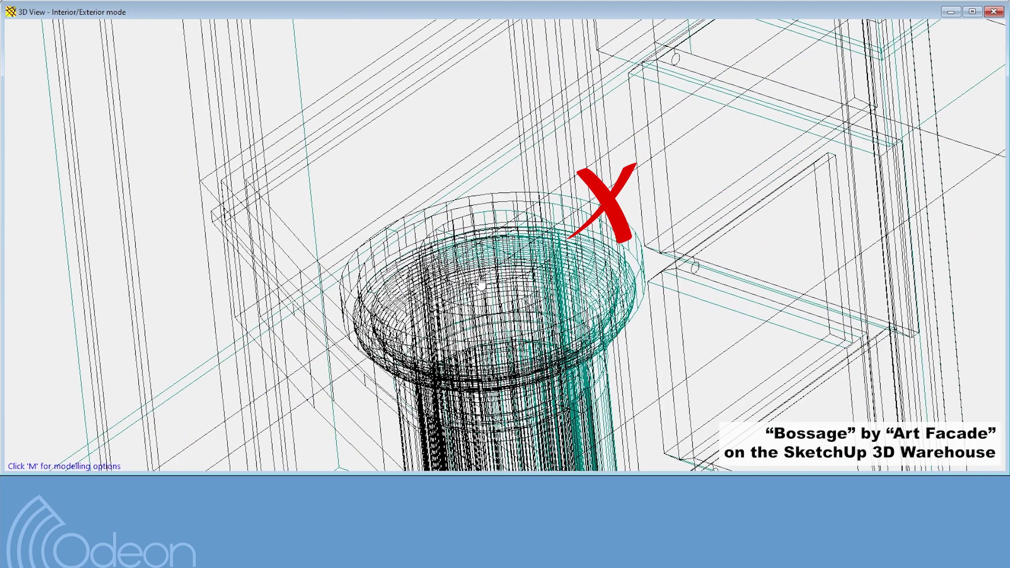
{"action": "scroll", "coordinate": [481, 285], "scroll_direction": "up", "scroll_amount": 3}
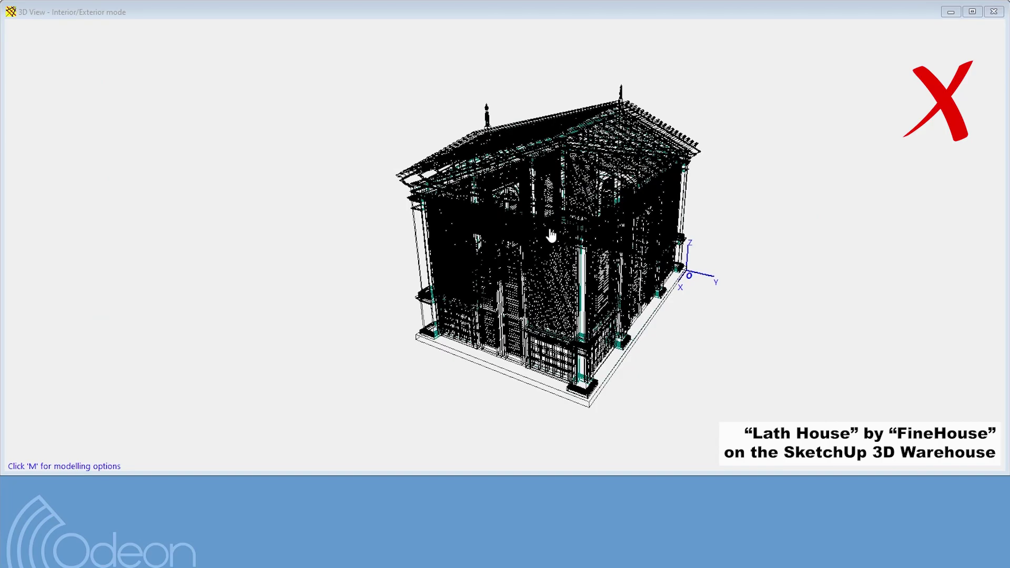
{"action": "scroll", "coordinate": [551, 235], "scroll_direction": "up", "scroll_amount": 2}
{"action": "scroll", "coordinate": [552, 235], "scroll_direction": "up", "scroll_amount": 2}
{"action": "scroll", "coordinate": [551, 235], "scroll_direction": "up", "scroll_amount": 2}
{"action": "scroll", "coordinate": [552, 237], "scroll_direction": "up", "scroll_amount": 2}
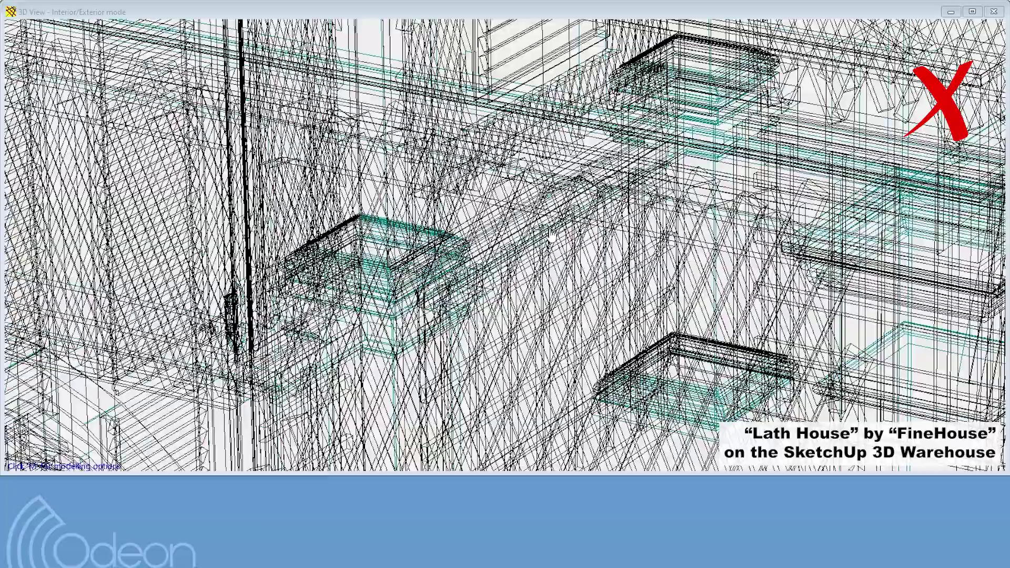
{"action": "scroll", "coordinate": [552, 237], "scroll_direction": "up", "scroll_amount": 2}
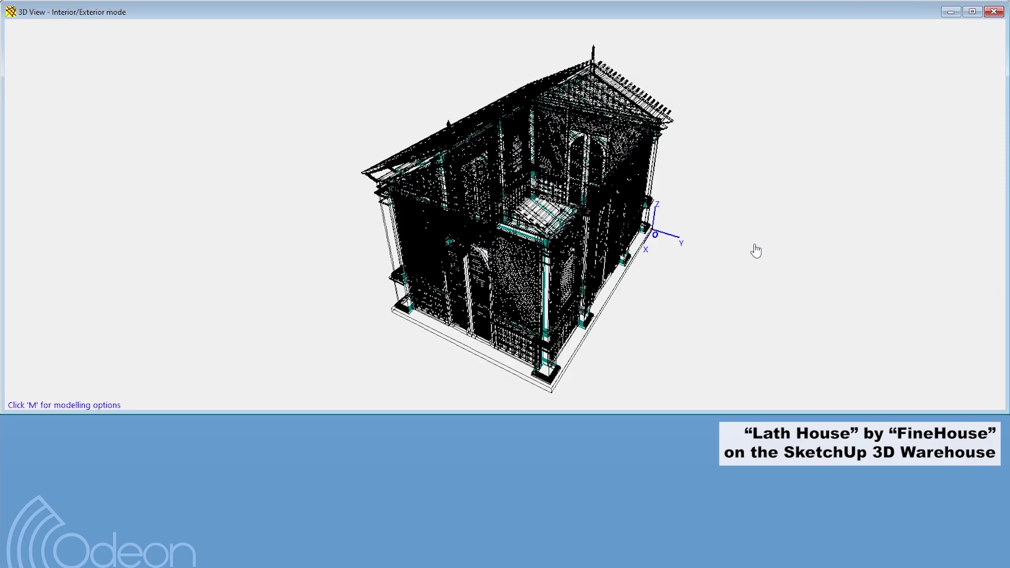
Rotate the Lath House model to a frontal view.
{"action": "mouse_move", "coordinate": [751, 248]}
{"action": "left_mouse_down"}
{"action": "mouse_move", "coordinate": [582, 229]}
{"action": "mouse_move", "coordinate": [689, 228]}
{"action": "left_mouse_up"}
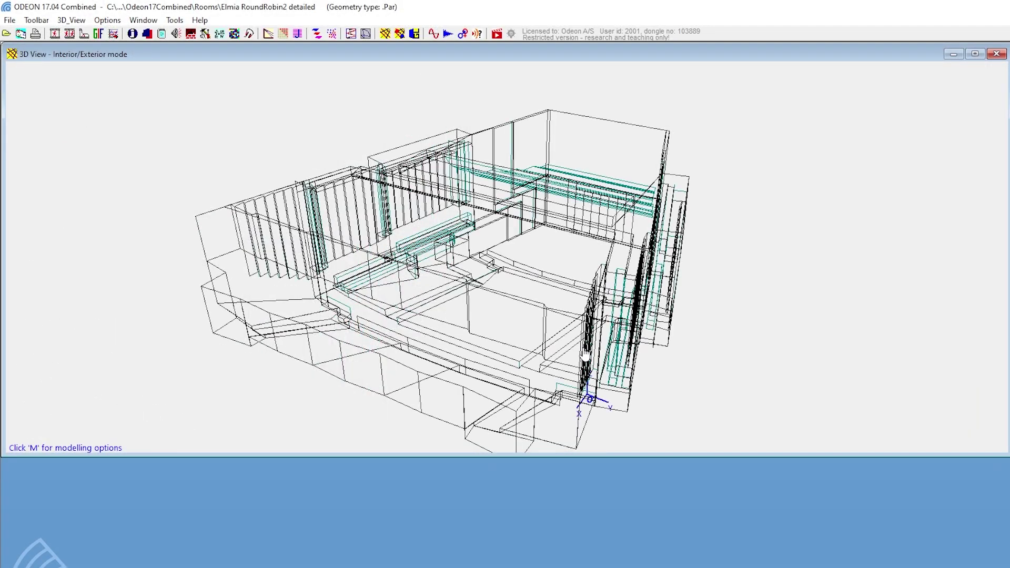
Orbit the room model in the 3D View to a new angle.
{"action": "left_click_drag", "start_coordinate": [586, 358], "coordinate": [702, 333]}
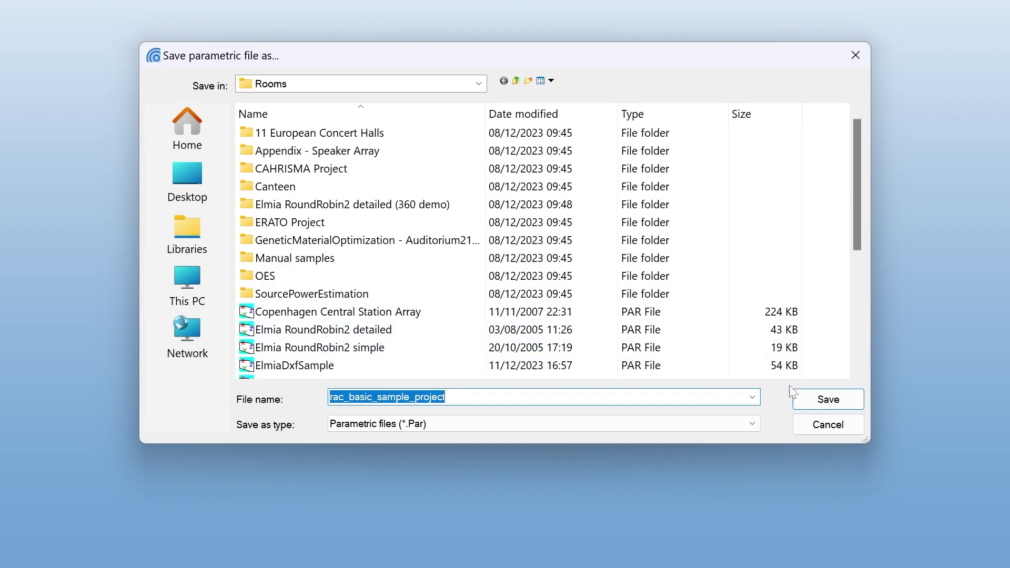
Save the room file as rac_basic_sample_project in the Rooms folder.
{"action": "left_click", "coordinate": [823, 405]}
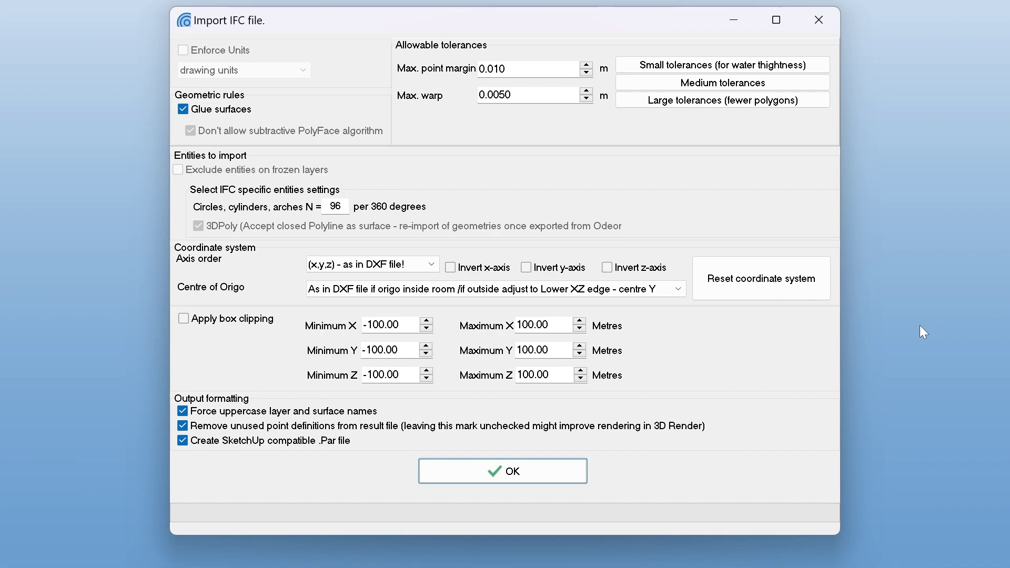
{"action": "key", "text": "F1"}
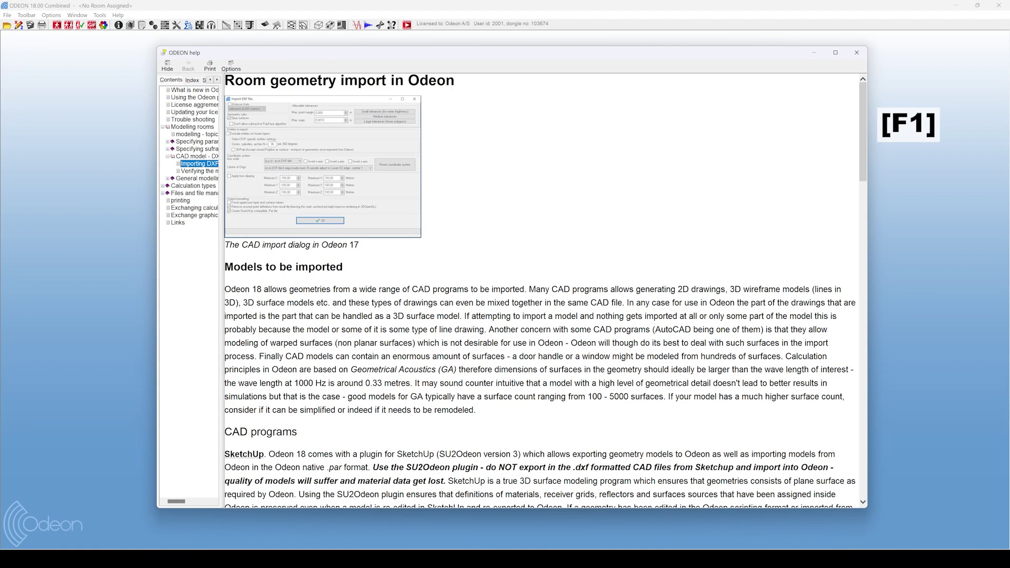
{"action": "scroll", "coordinate": [542, 292], "scroll_direction": "down", "scroll_amount": 7}
{"action": "scroll", "coordinate": [541, 292], "scroll_direction": "down", "scroll_amount": 1}
{"action": "scroll", "coordinate": [544, 293], "scroll_direction": "down", "scroll_amount": 8}
{"action": "scroll", "coordinate": [545, 292], "scroll_direction": "down", "scroll_amount": 7}
{"action": "scroll", "coordinate": [545, 292], "scroll_direction": "down", "scroll_amount": 2}
{"action": "scroll", "coordinate": [545, 292], "scroll_direction": "down", "scroll_amount": 4}
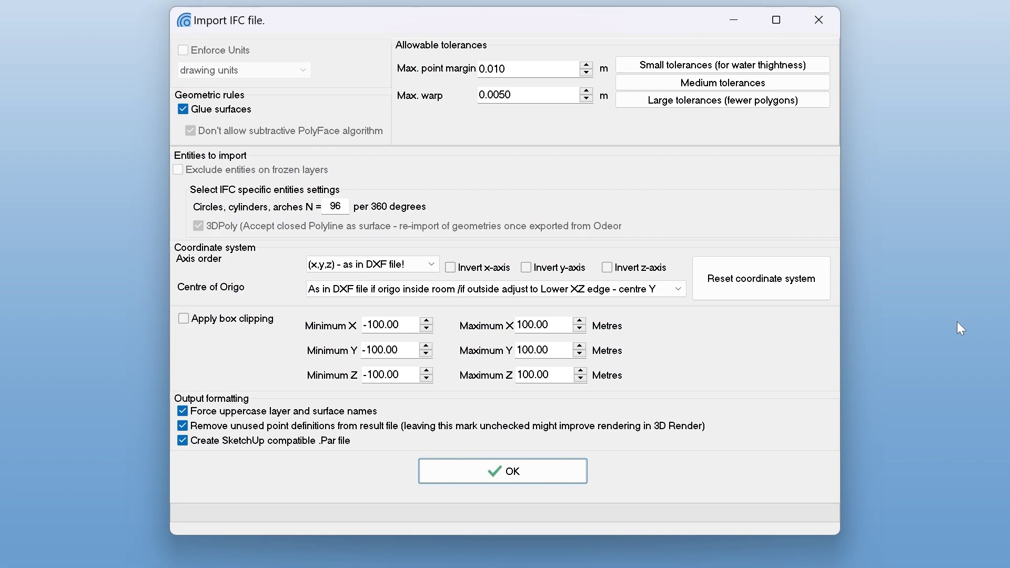
Accept the current IFC import settings and keep all listed layers for import.
{"action": "left_click", "coordinate": [515, 474]}
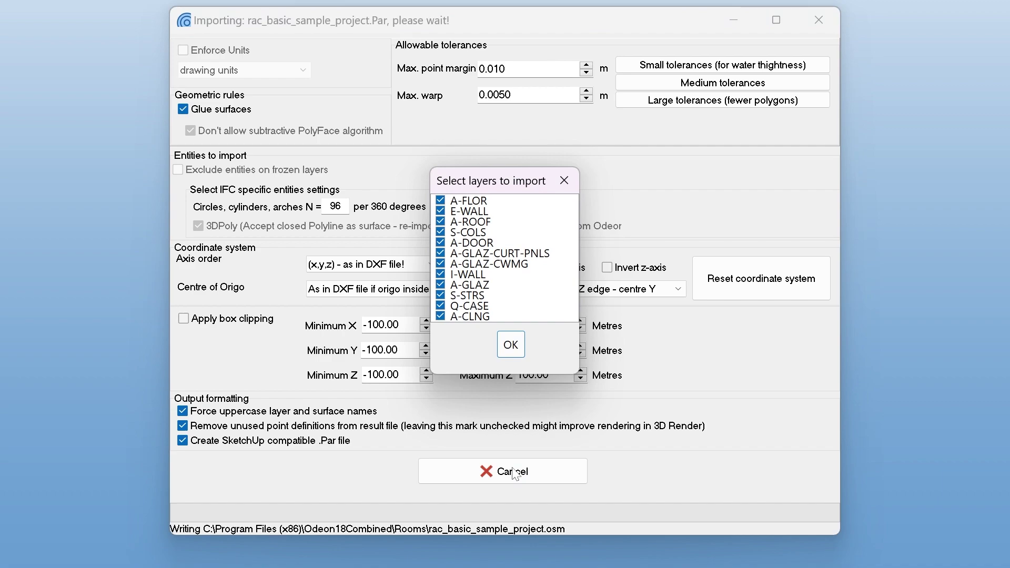
{"action": "left_click", "coordinate": [518, 351]}
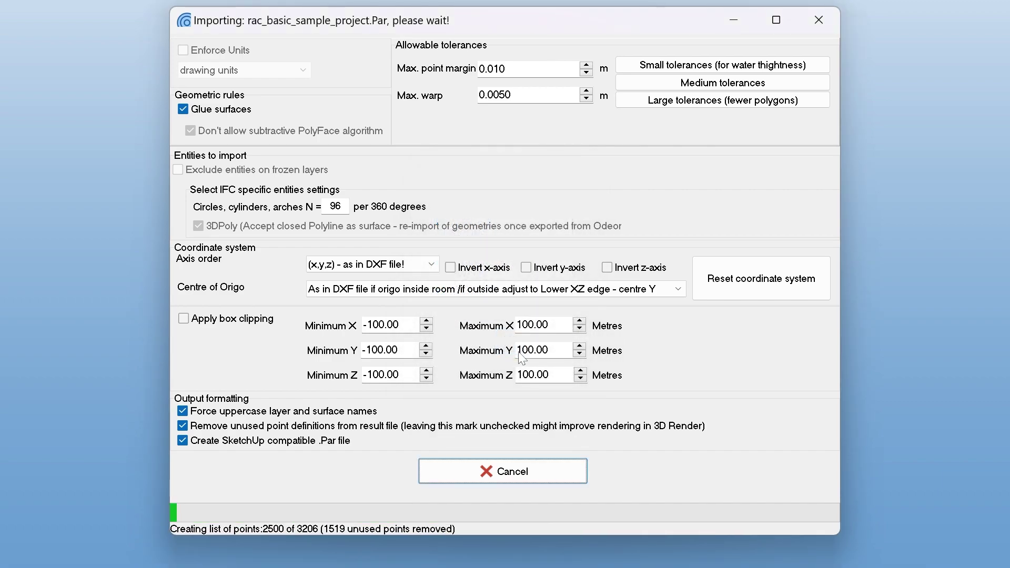